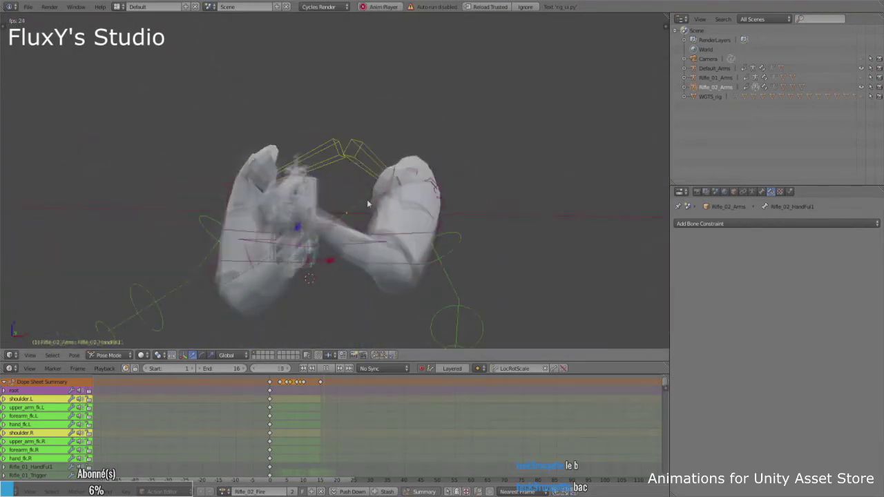
- Load the Rifle_02_IdleToAim action onto the rifle arms rig from the action list
click(249, 414)
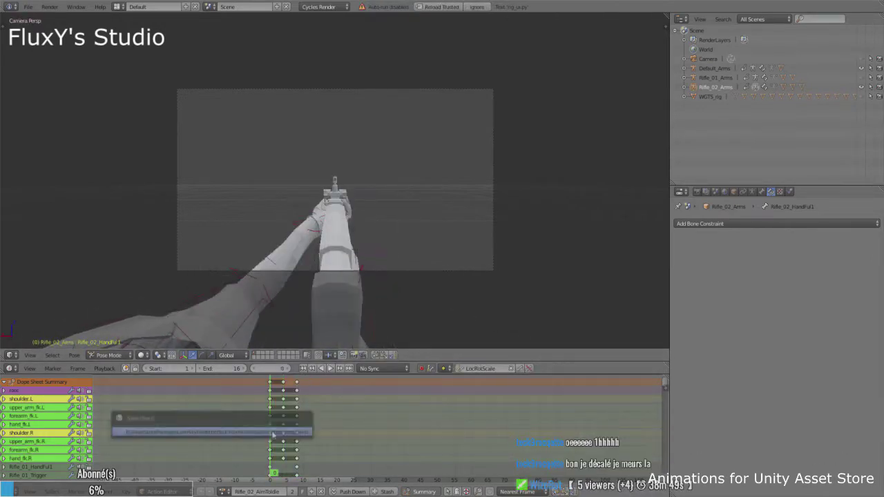
- Choose Rifle_02_Walk from the action list so the walk keys through frame 23 appear
click(275, 476)
click(225, 492)
click(263, 469)
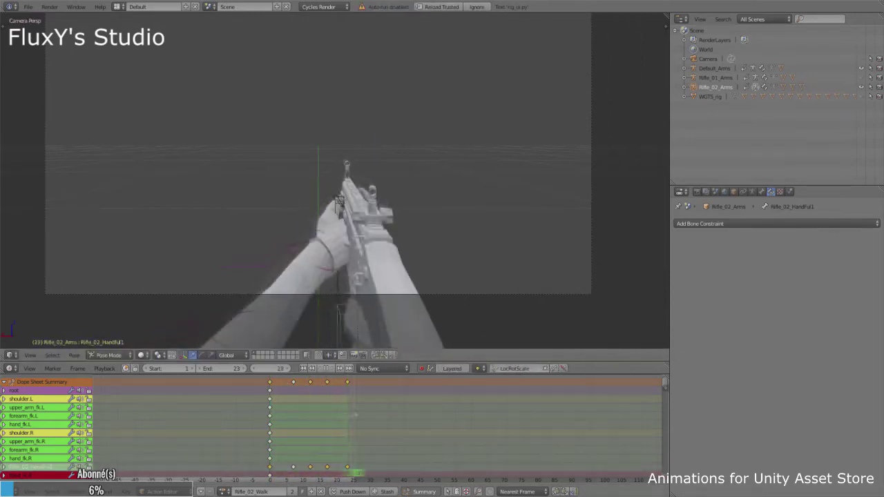
- Check the walk pose from the right side view at frame 12
key(KP_3)
drag(353, 395, 310, 395)
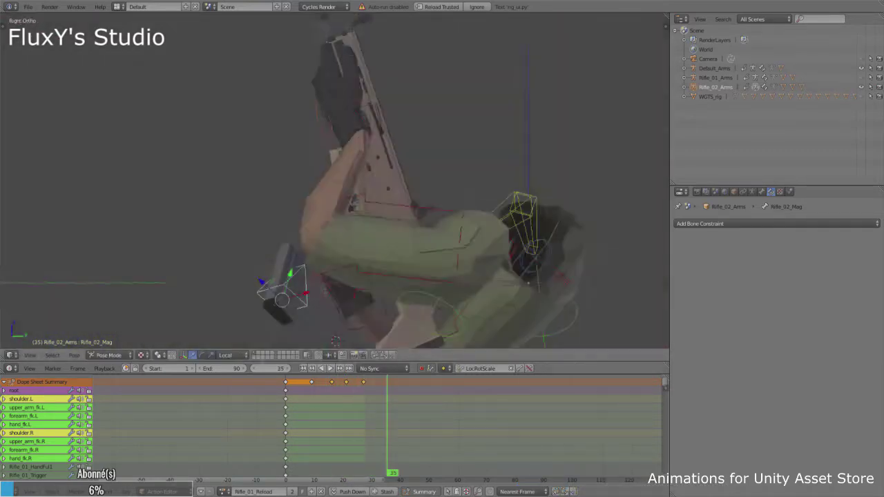
- Move the reload timeline ahead to frame 35
click(225, 355)
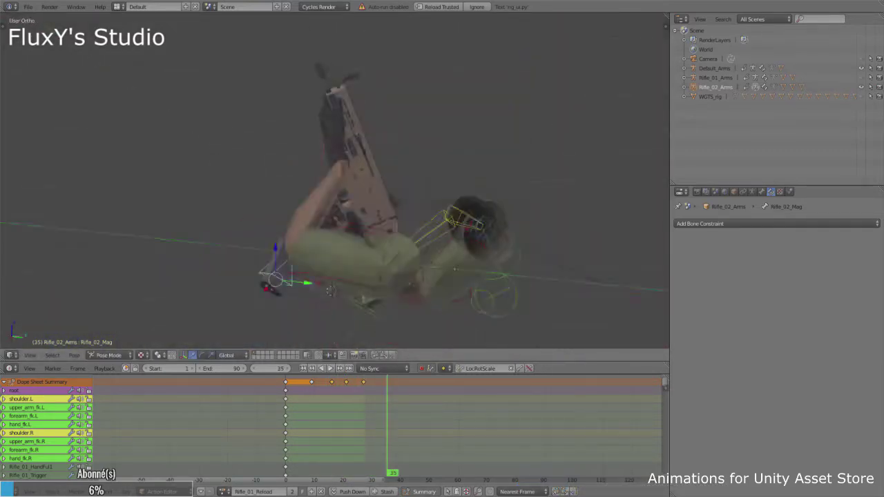